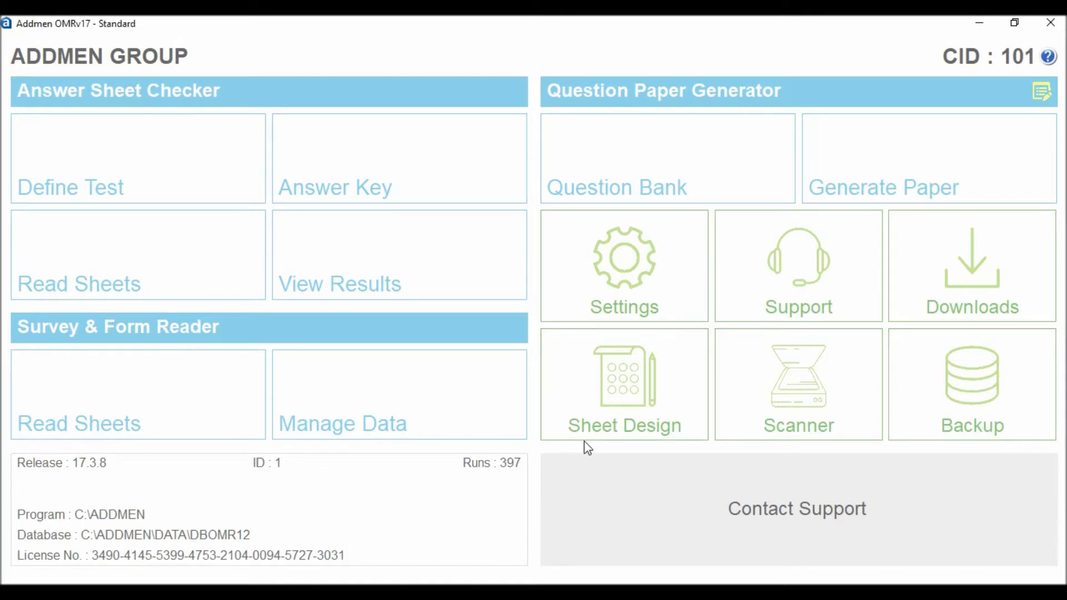
Open the Sheet Design library and browse the list of saved sheet layouts
click(619, 389)
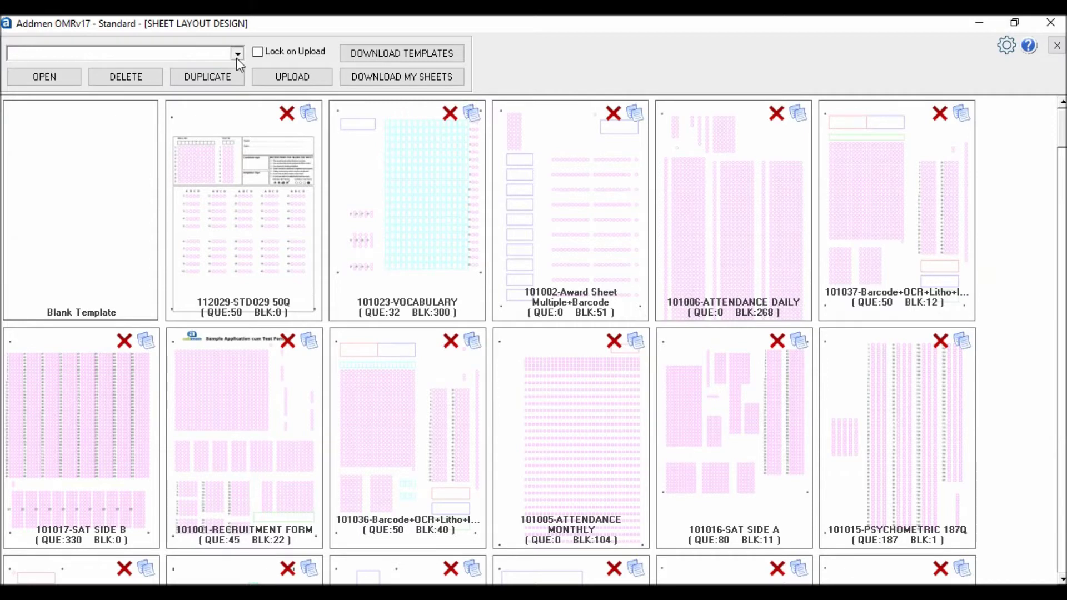
click(236, 54)
scroll(238, 143, down, 10)
scroll(238, 144, down, 2)
Close the layout list and scroll through the answer-sheet template thumbnails
click(1061, 579)
scroll(1061, 579, down, 12)
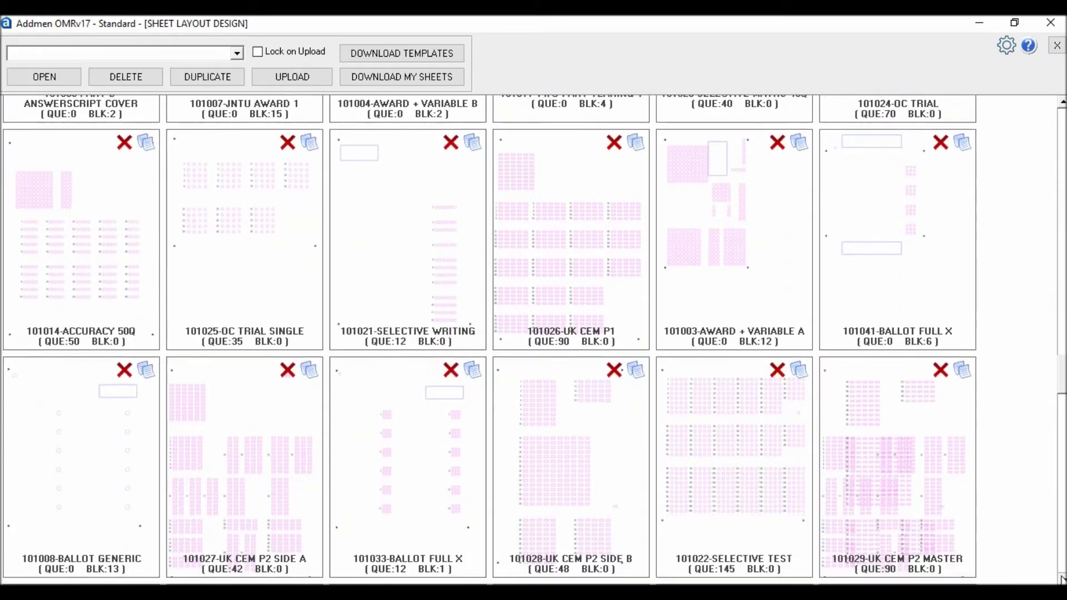
scroll(1060, 579, down, 12)
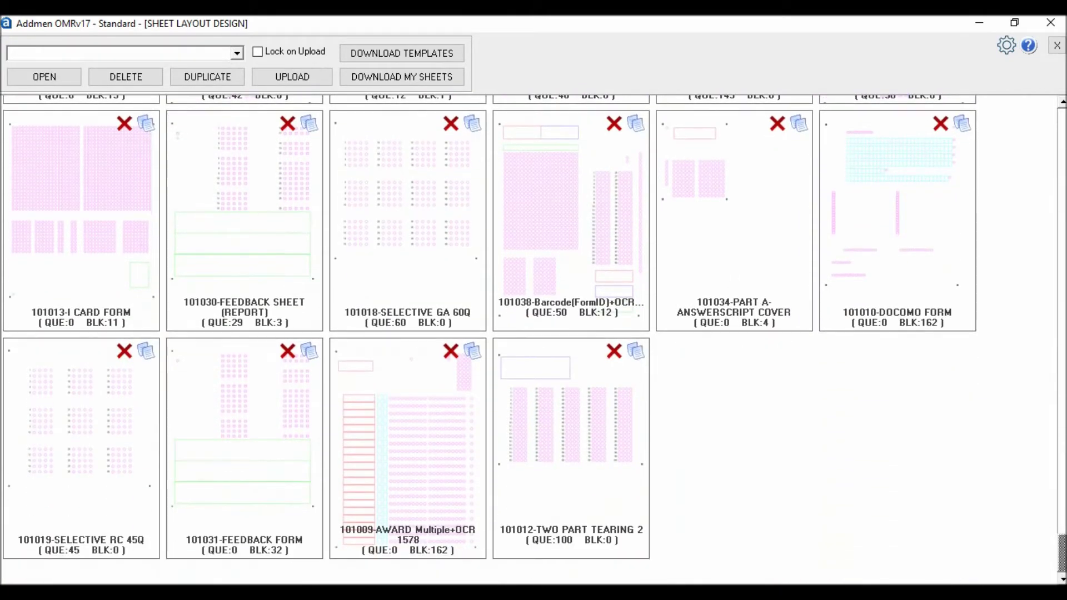
scroll(1061, 103, up, 3)
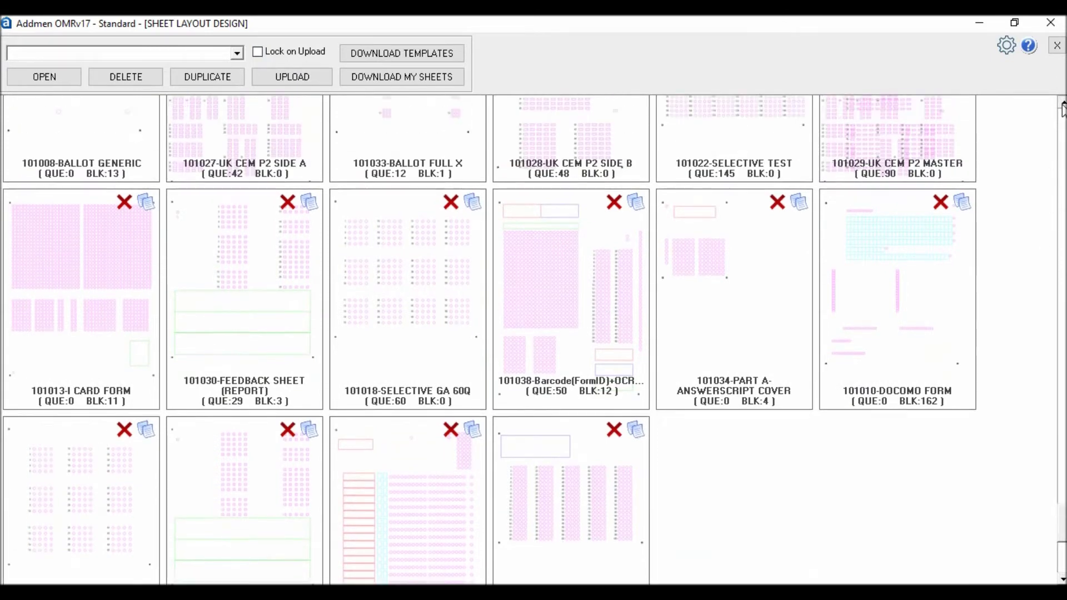
scroll(1061, 103, up, 15)
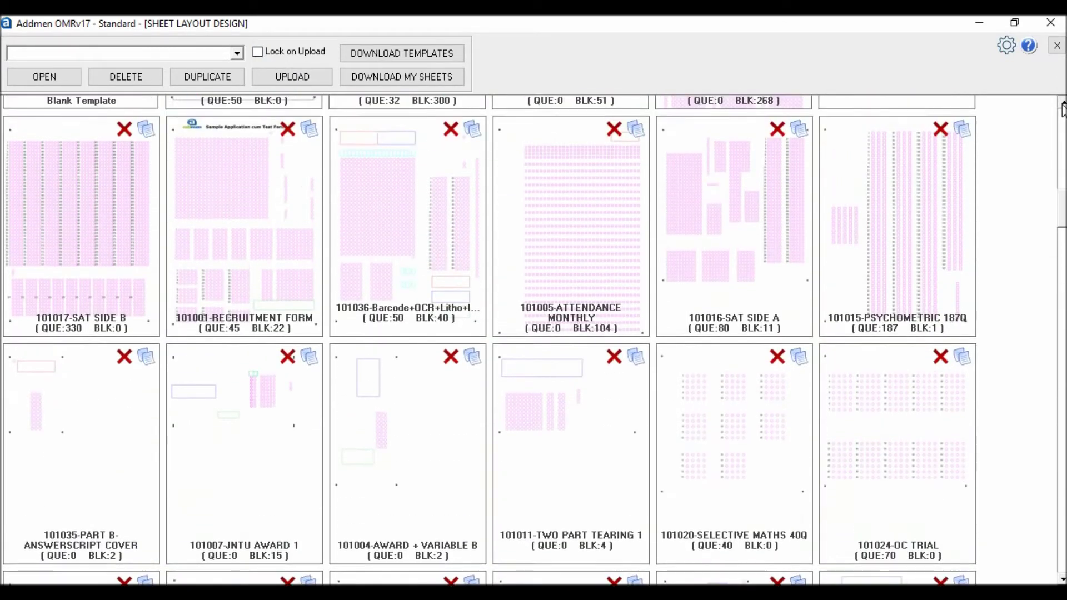
scroll(1061, 103, up, 8)
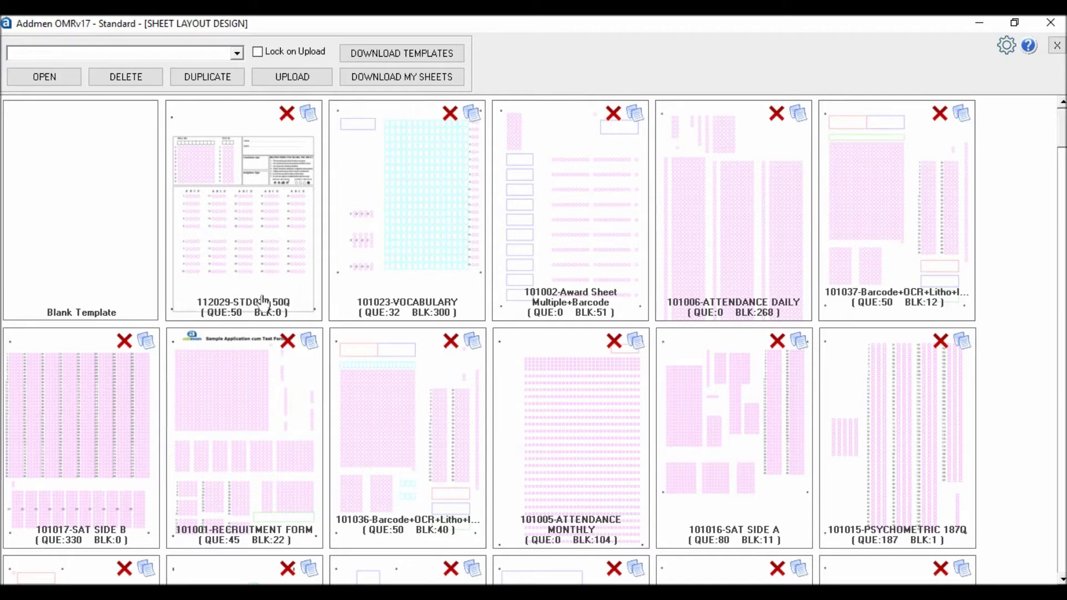
Duplicate the 112029-STD029 50Q layout under the title 'SAMPLE 60Q'
mouse_move(259, 243)
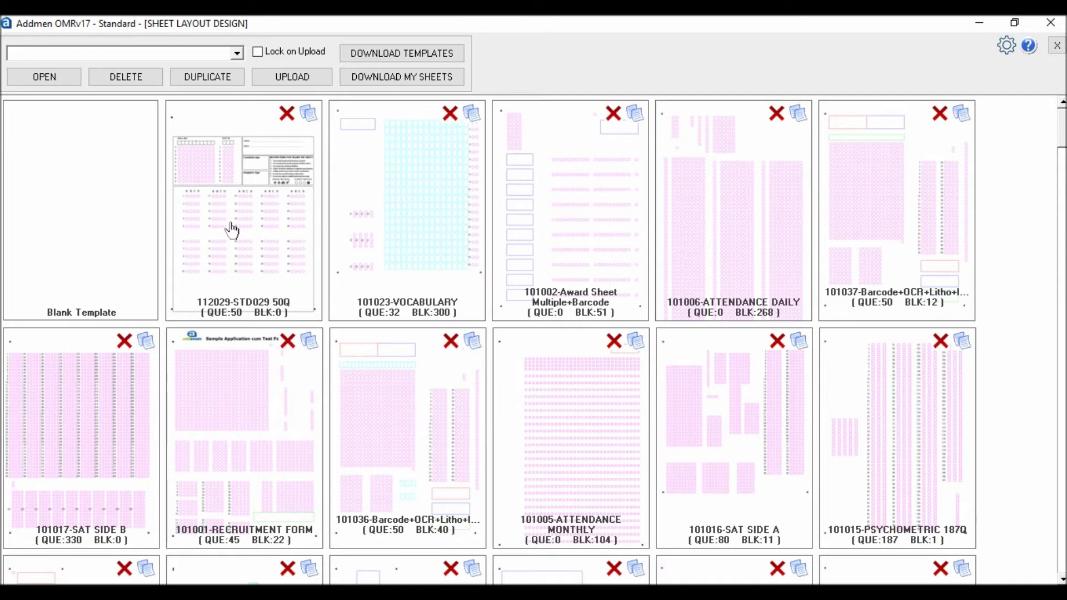
click(308, 113)
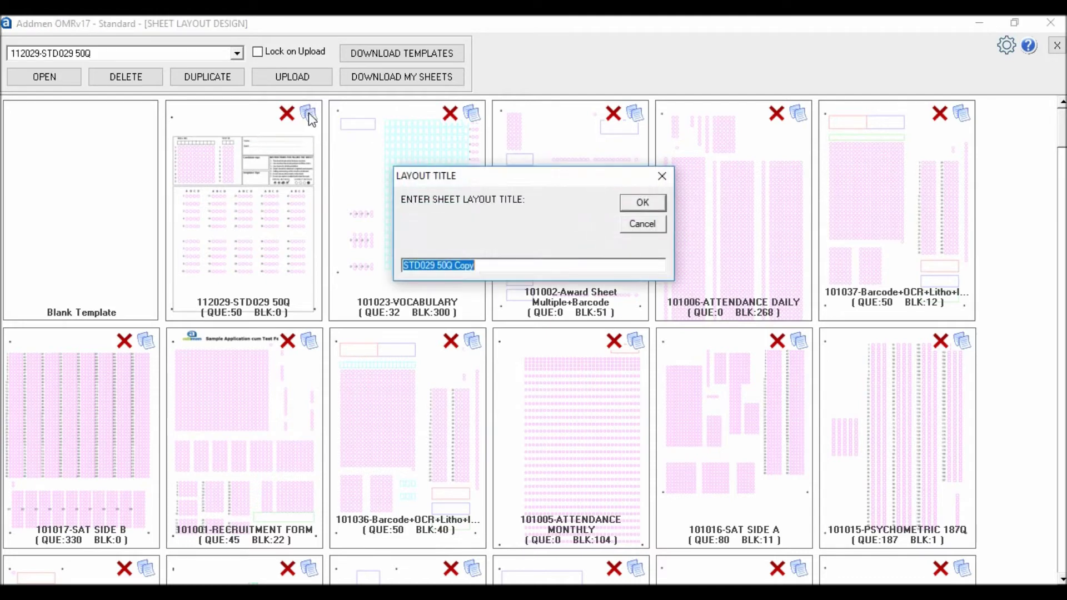
text(SAMPLE 60Q)
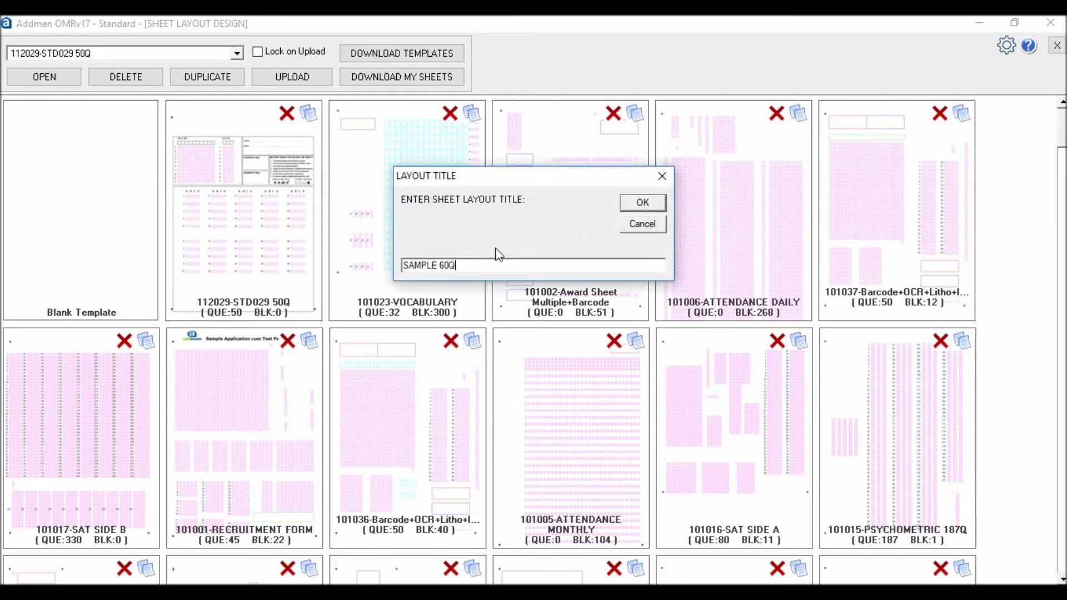
click(645, 203)
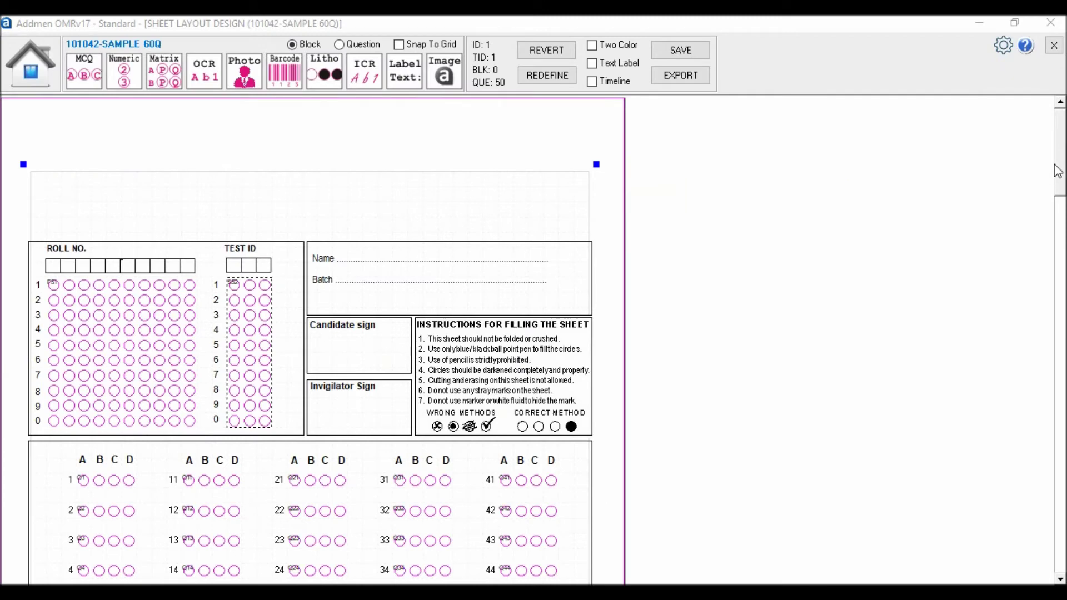
Delete the questions 41–50 column from the sheet
drag(1061, 141, 1044, 441)
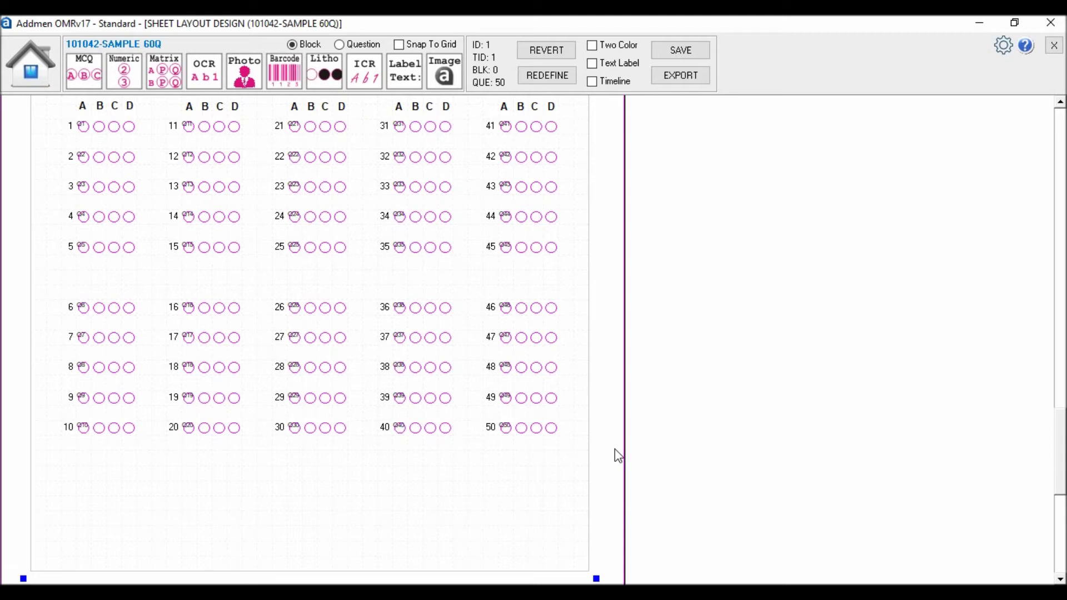
drag(619, 459, 471, 101)
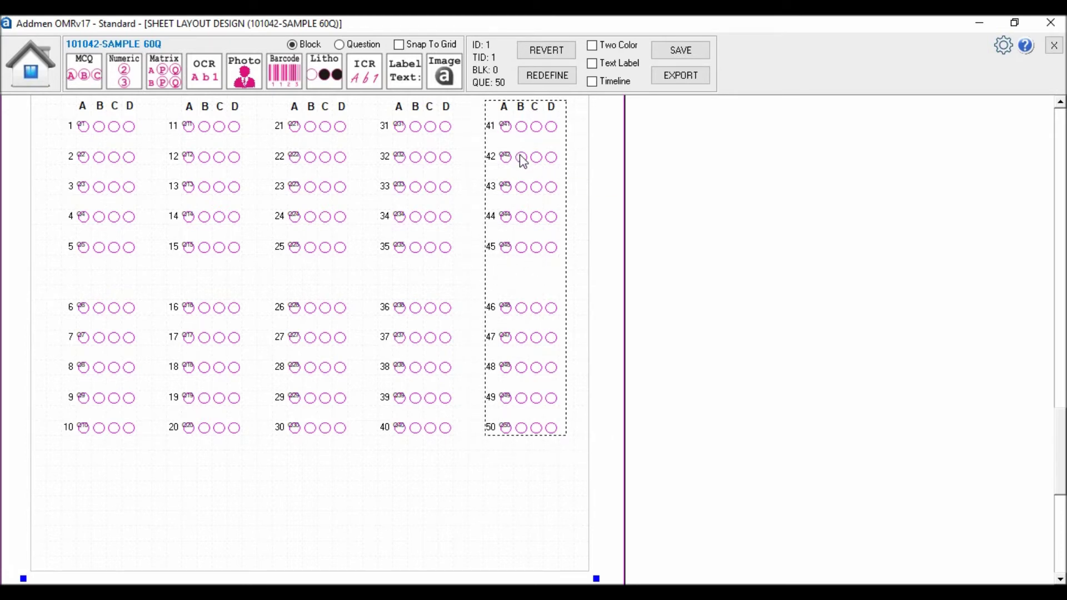
click(534, 164)
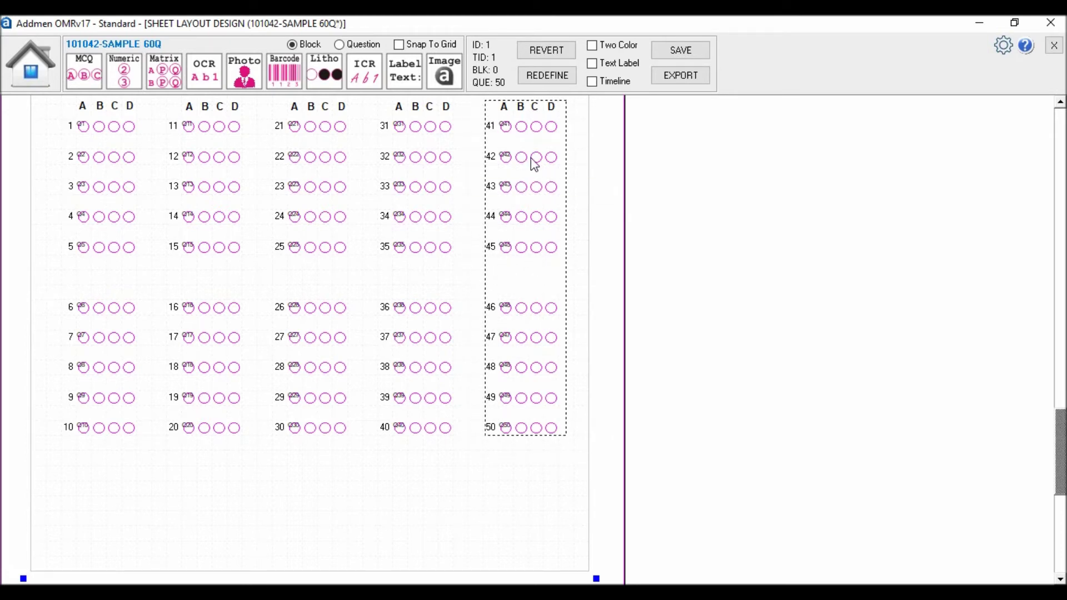
key(Delete)
Shift the remaining columns right and move rows 6–10 up to close the gap
drag(600, 95, 286, 472)
drag(601, 465, 433, 97)
key(Right)
key(Right)
drag(609, 438, 58, 294)
key(Up)
click(178, 440)
Insert five copies below questions 10, 25, 40 and 55, making four 15-question columns
click(108, 401)
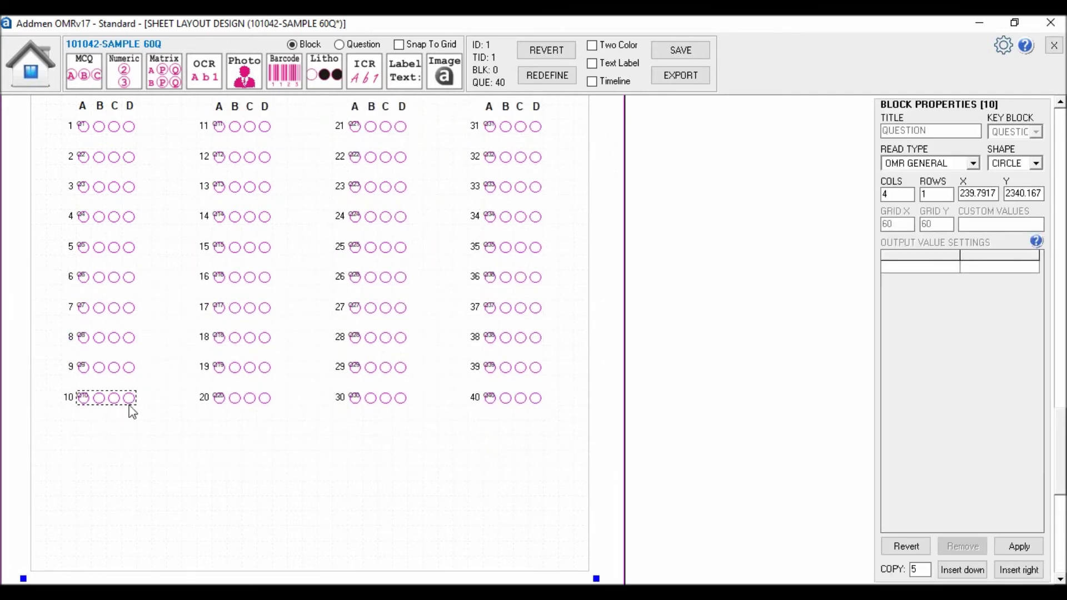
click(958, 571)
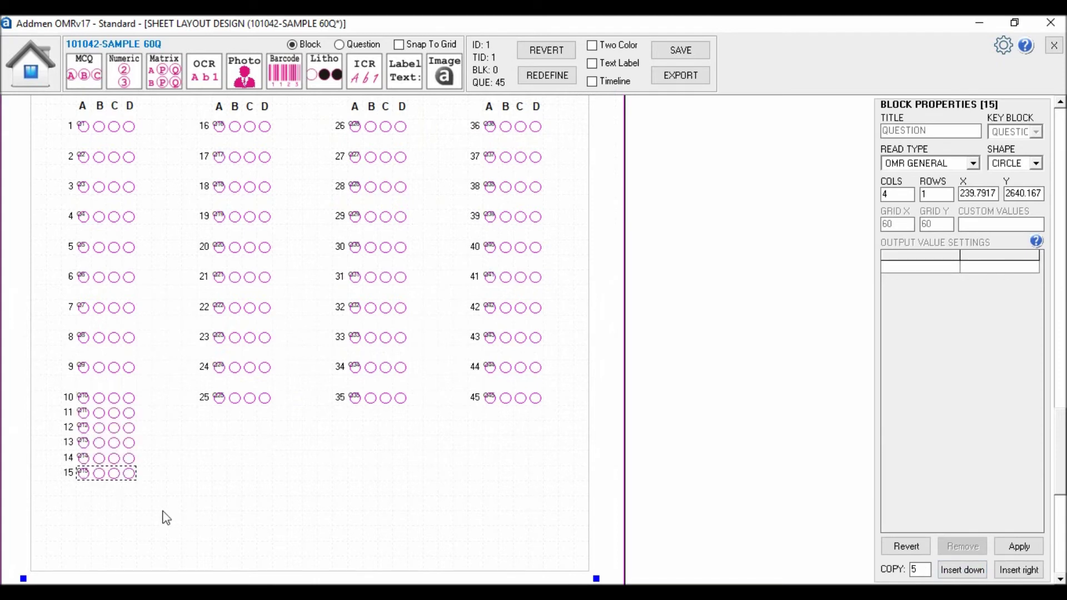
click(256, 401)
click(962, 571)
click(384, 403)
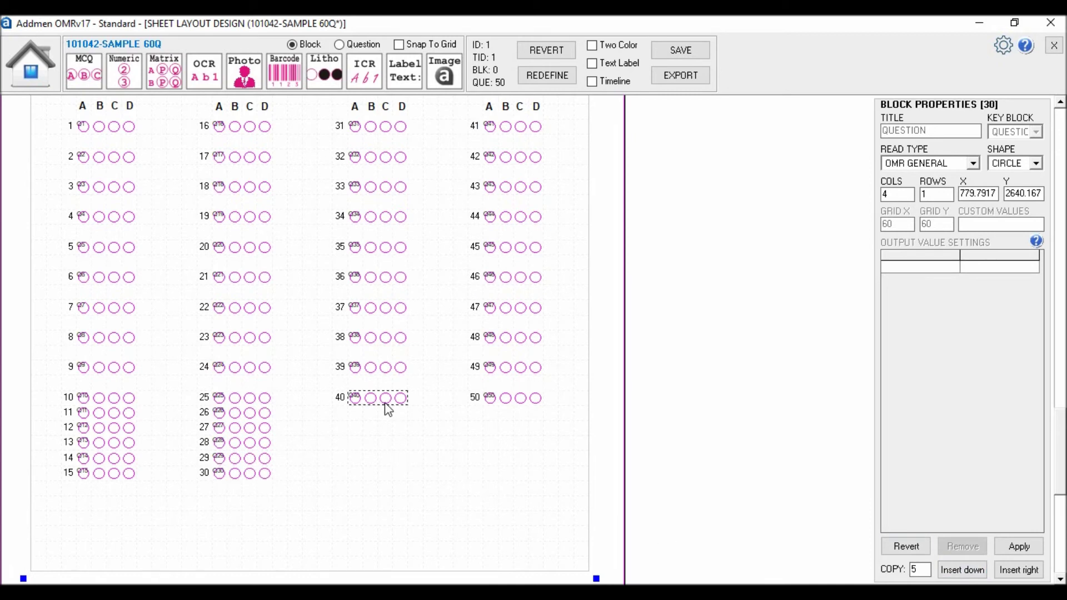
click(961, 570)
click(514, 402)
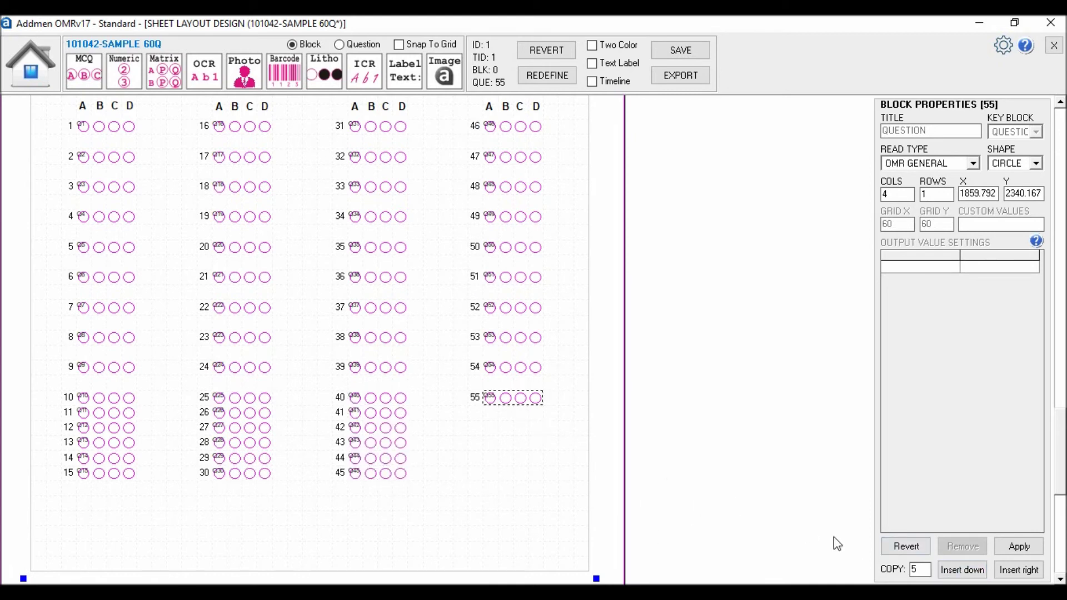
click(962, 570)
drag(612, 489, 45, 408)
Nudge the lower rows of each column down progressively until rows 11–15 match the spacing above
key(Down)
drag(611, 506, 31, 436)
key(Down)
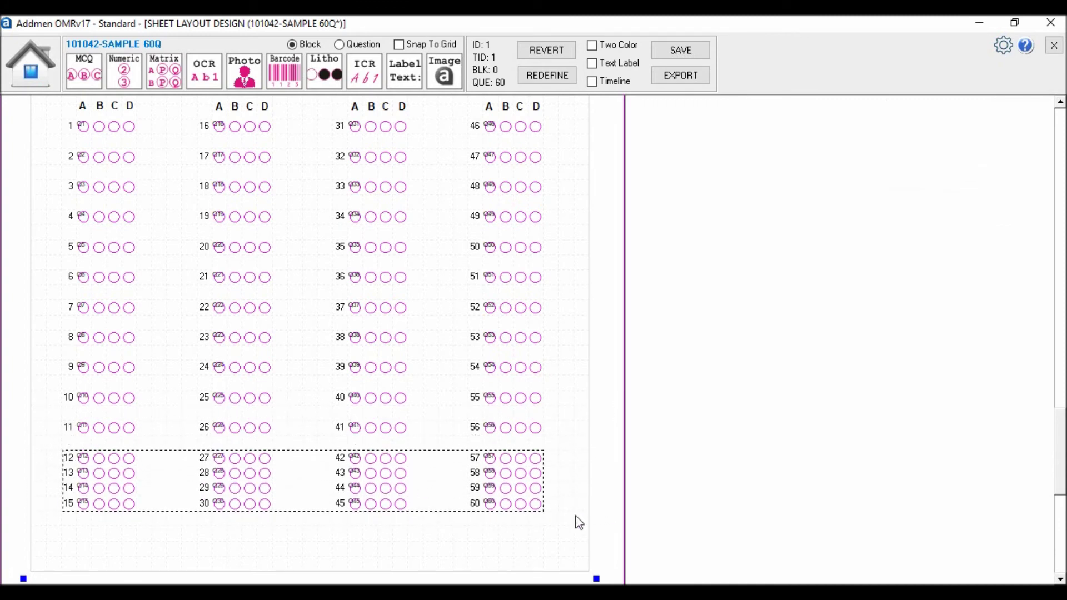
drag(610, 531, 33, 467)
key(Down)
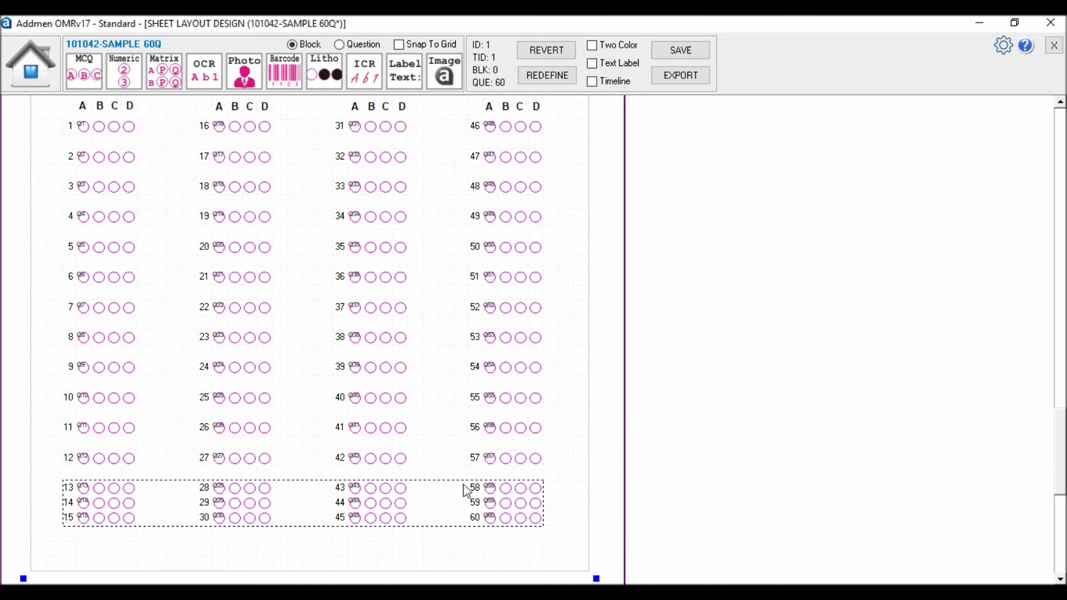
drag(604, 543, 33, 503)
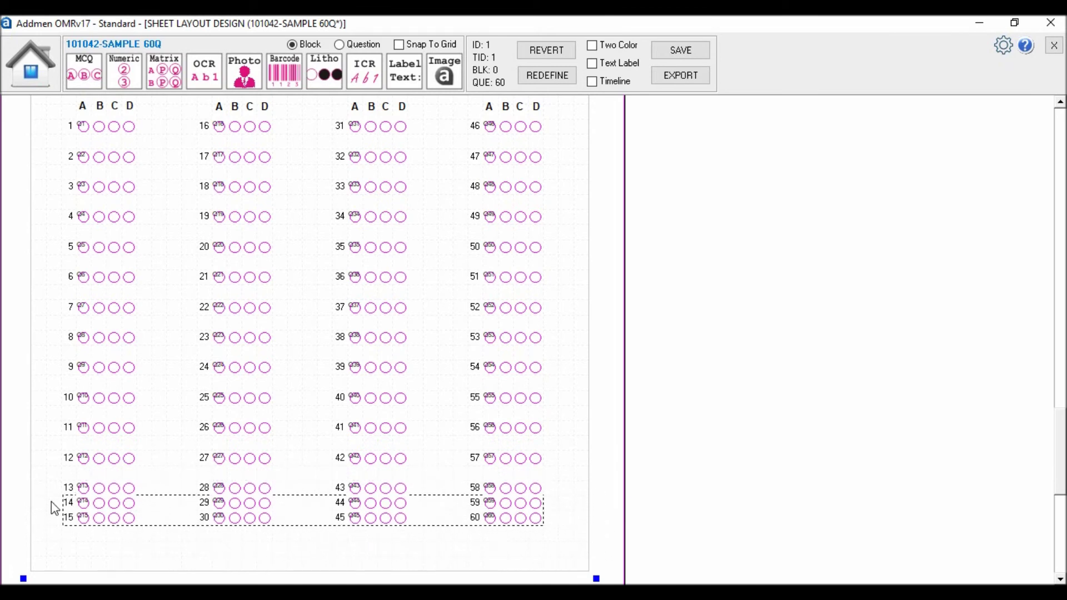
key(Down)
drag(615, 561, 50, 528)
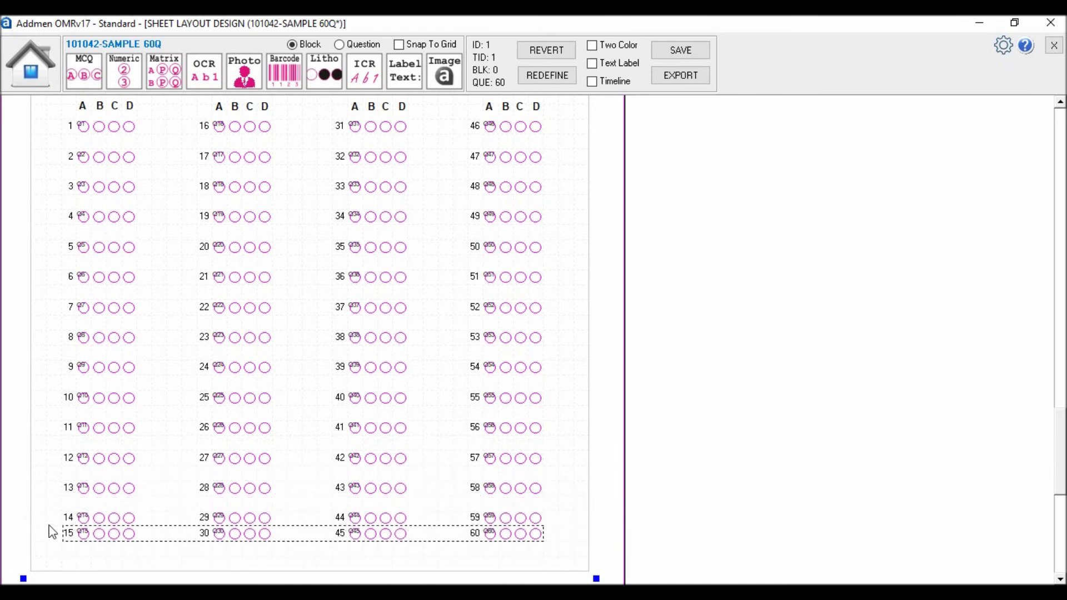
key(Down)
click(611, 489)
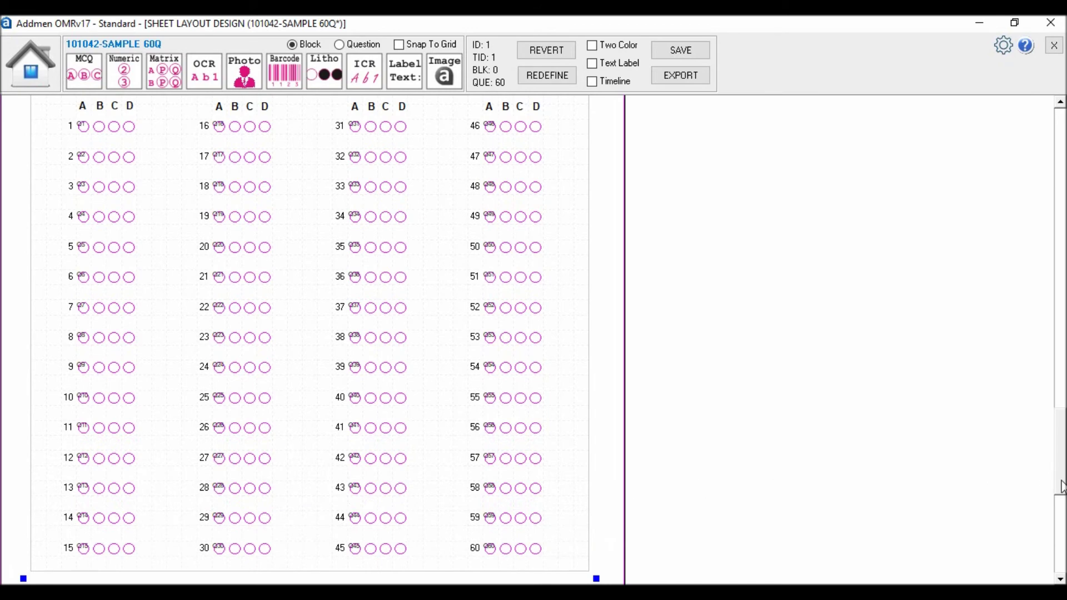
Add a large bold blue 'ADDMENGROUP.COM' text label in the sheet header
drag(1061, 487, 1061, 186)
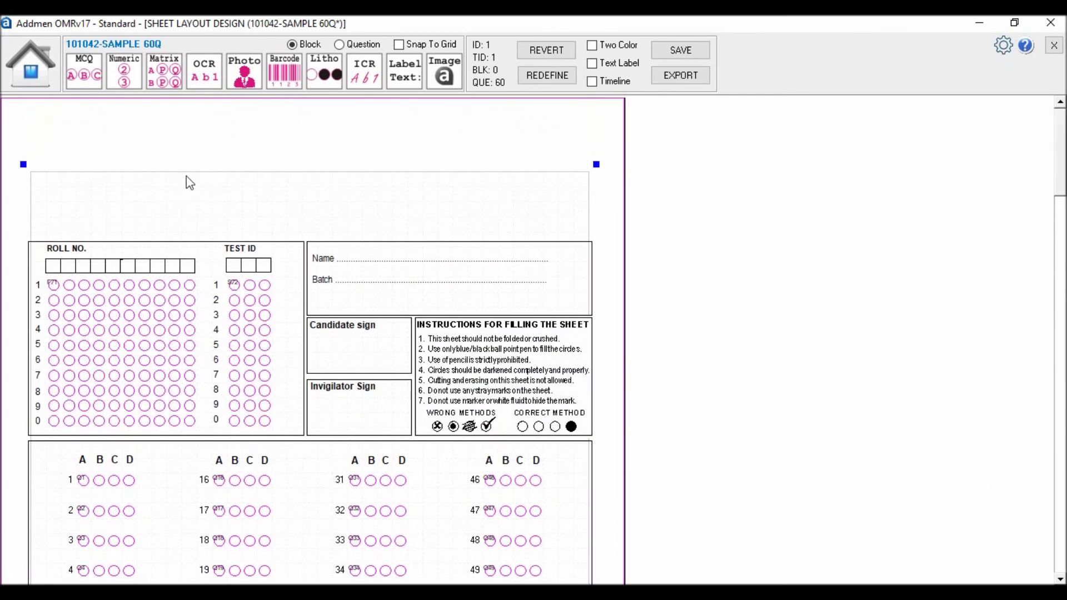
click(404, 82)
click(204, 199)
click(929, 155)
key(ctrl+a)
text(ADDMENGROUP.COM)
click(917, 202)
click(911, 297)
key(Return)
click(917, 228)
key(Return)
Insert the company logo image at the left of the header
click(442, 79)
click(69, 202)
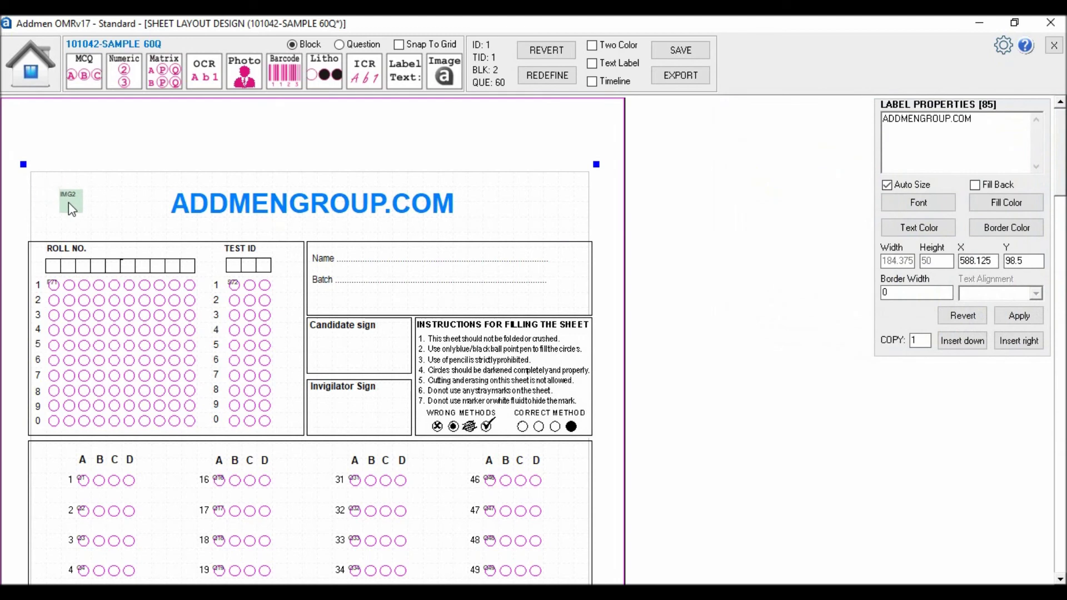
click(1034, 135)
click(933, 451)
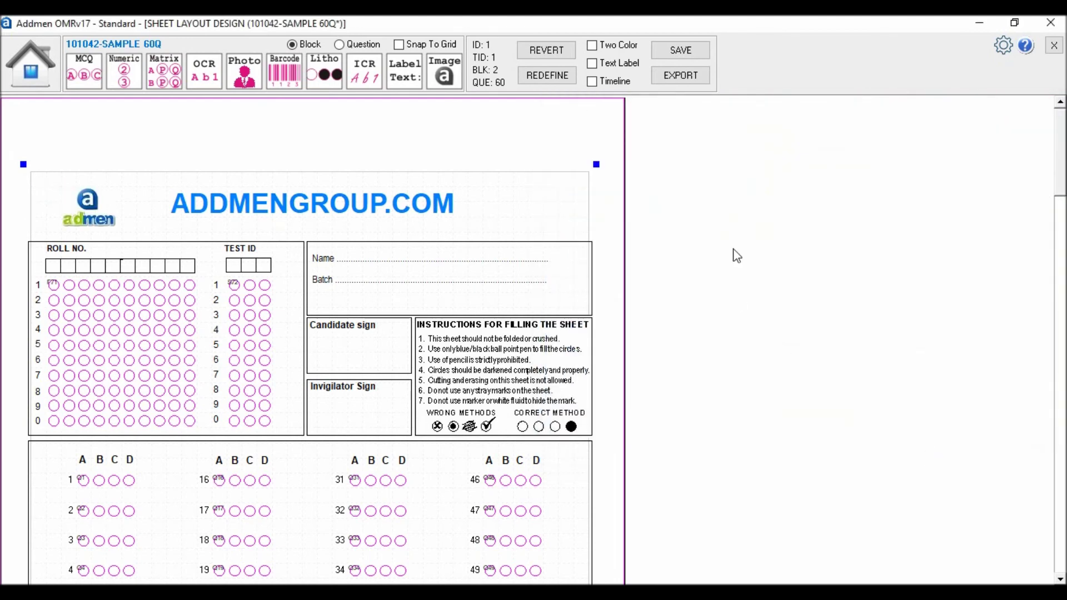